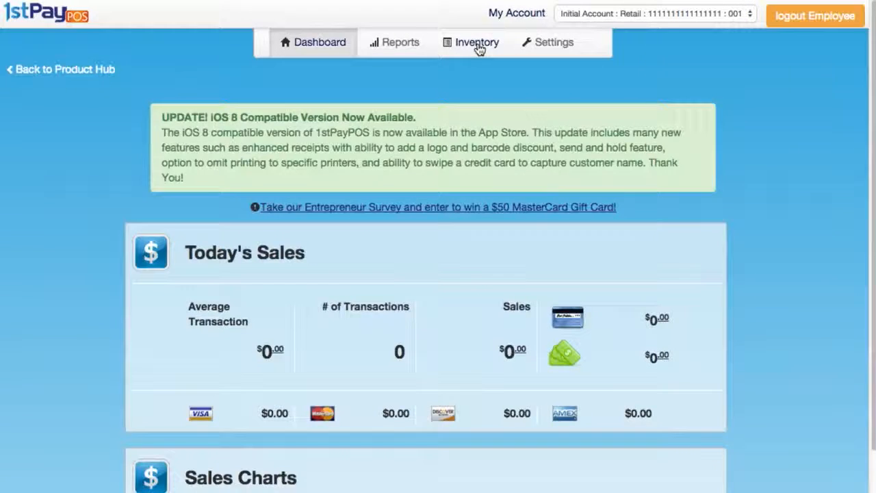
Start a new inventory category and name it Desserts
left_click(478, 44)
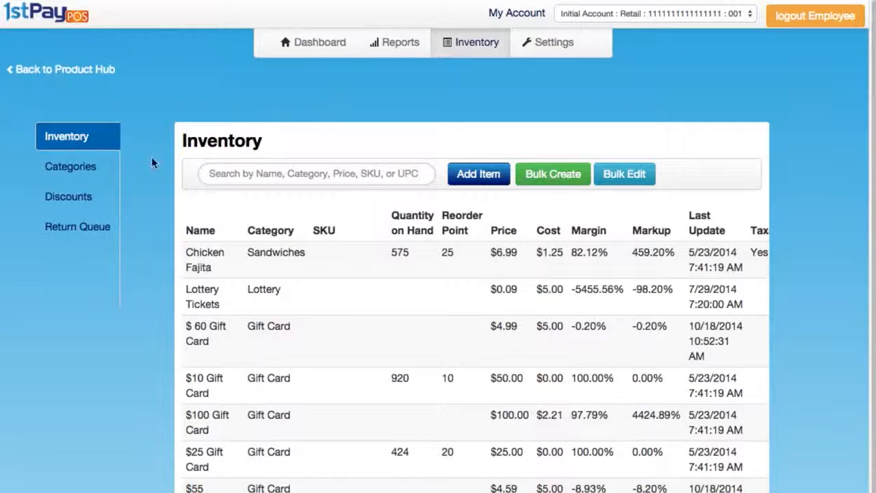
left_click(71, 168)
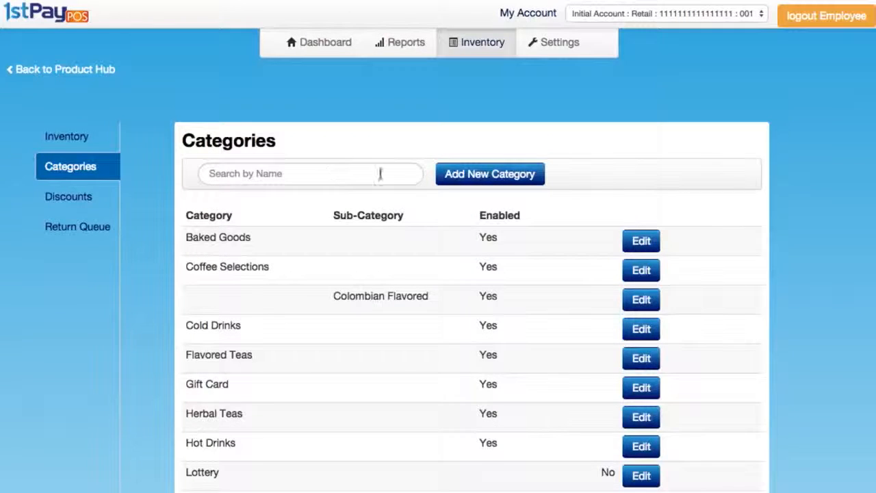
left_click(495, 178)
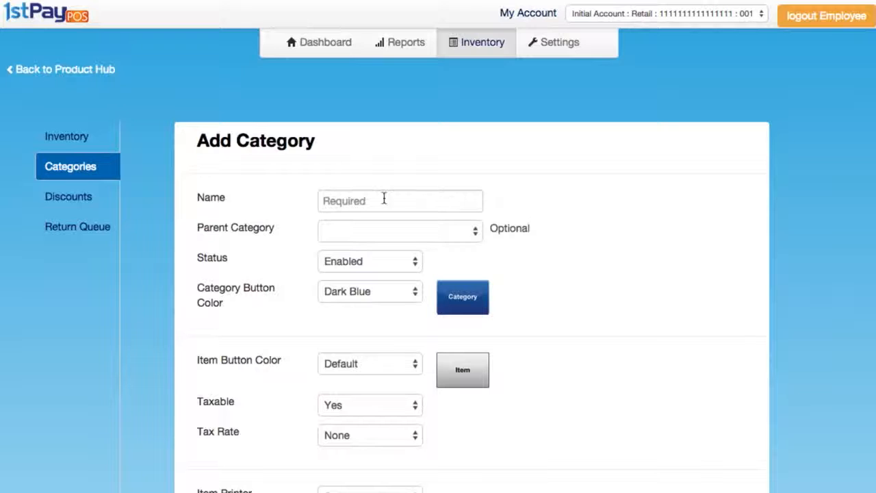
left_click(355, 201)
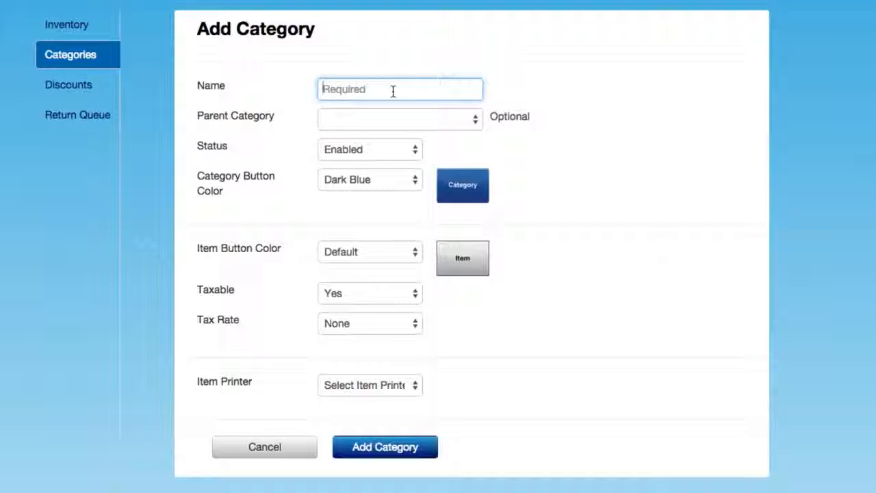
type("Dess")
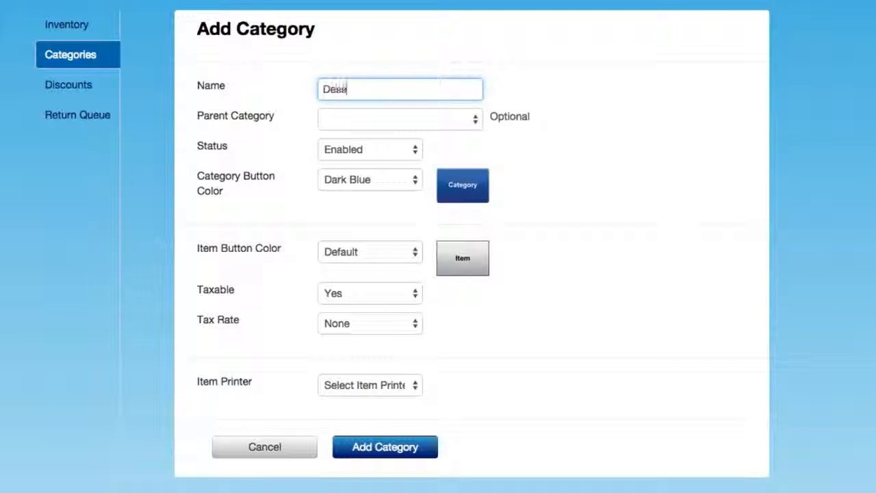
type("erts")
Set the Desserts category button color to Purple and keep the item button color at Default
left_click(385, 188)
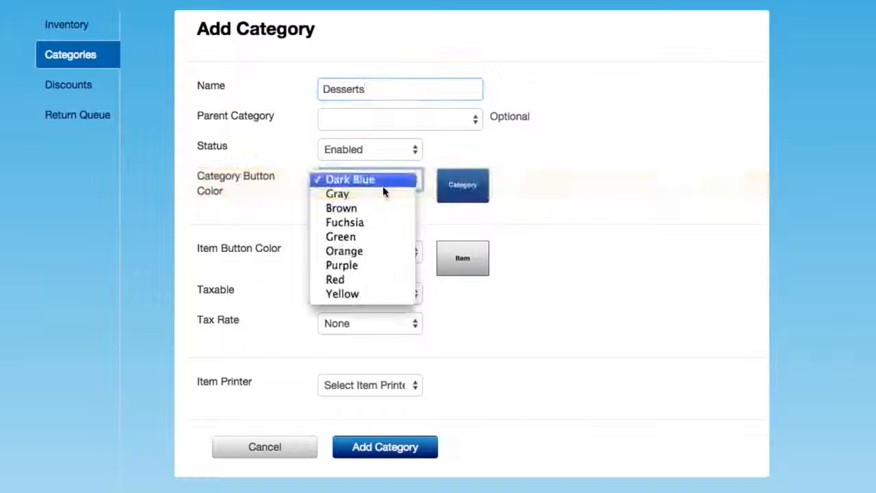
left_click(355, 265)
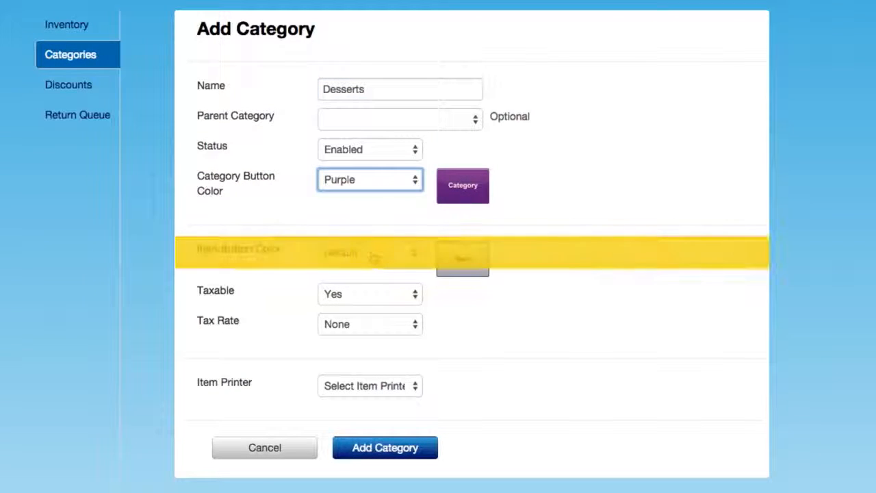
left_click(374, 256)
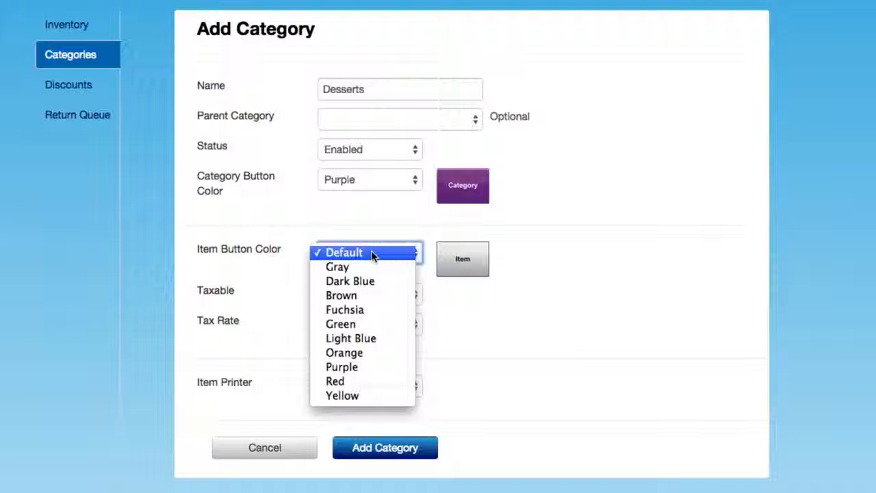
left_click(373, 252)
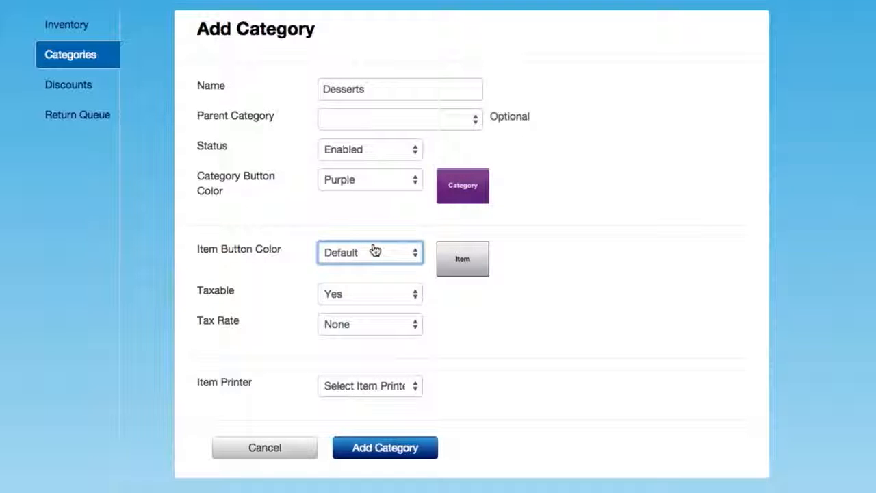
Keep Desserts taxable, set its tax rate to GST - 5% and item printer to Kitchen, and add the category
left_click(361, 300)
left_click(361, 298)
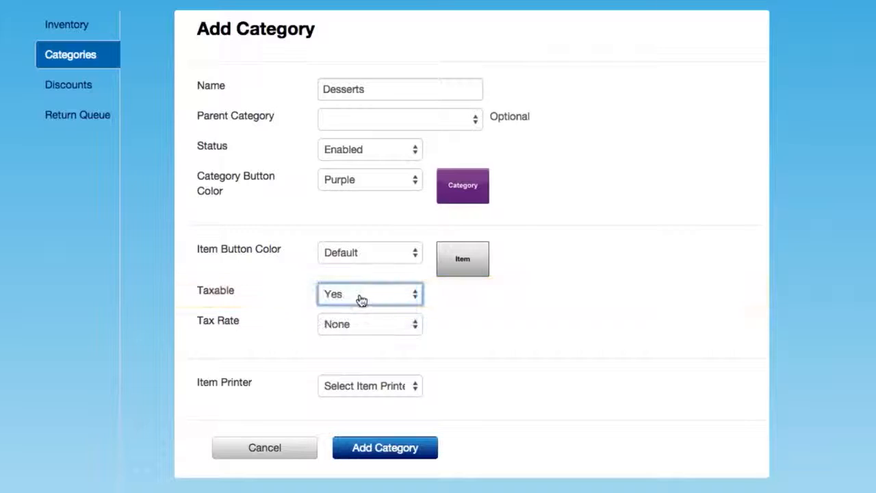
left_click(361, 325)
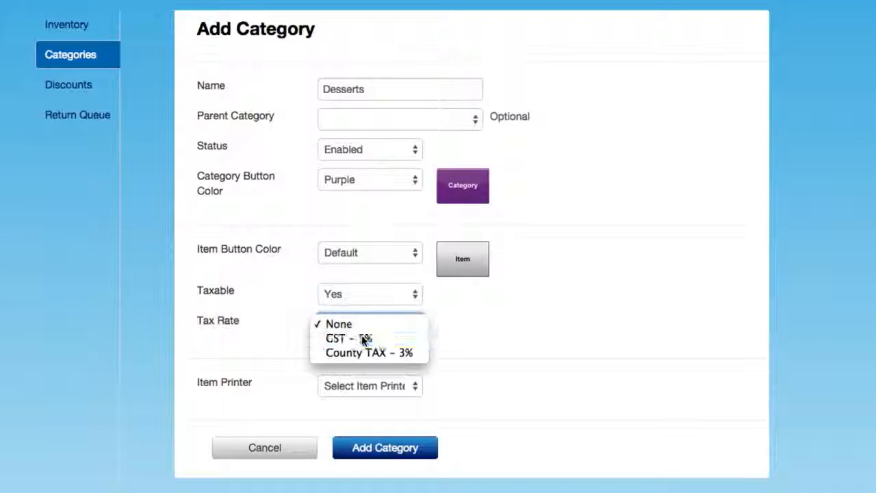
left_click(363, 338)
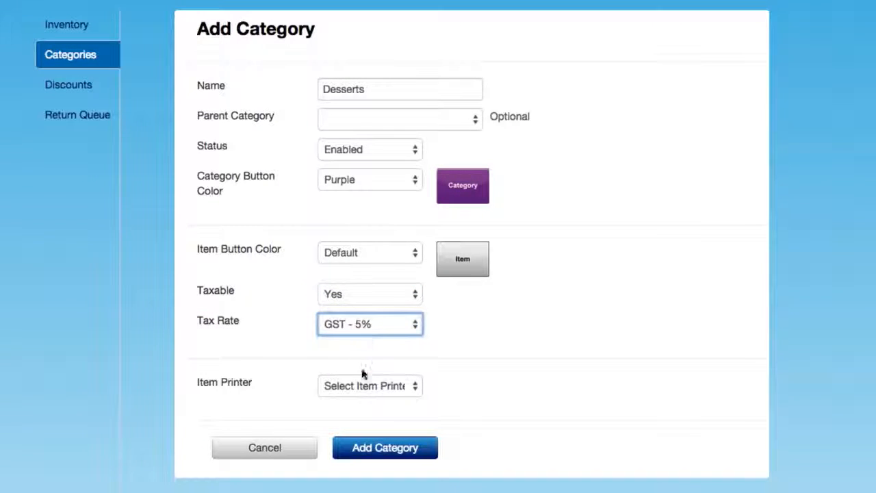
left_click(363, 384)
left_click(363, 405)
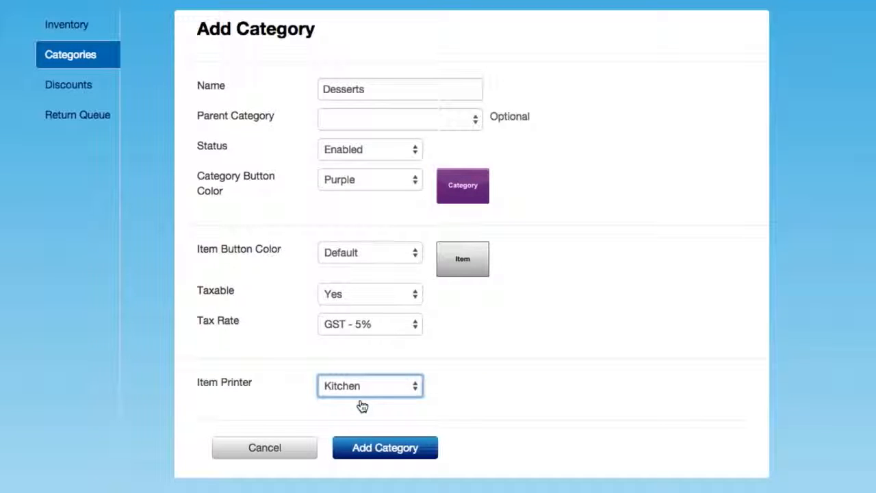
left_click(370, 453)
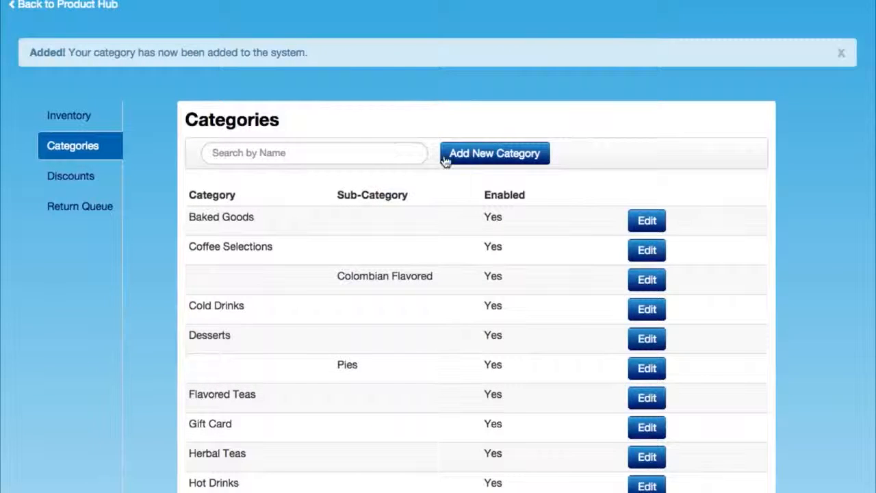
Start another new category named Pies with Desserts as its parent category
left_click(446, 156)
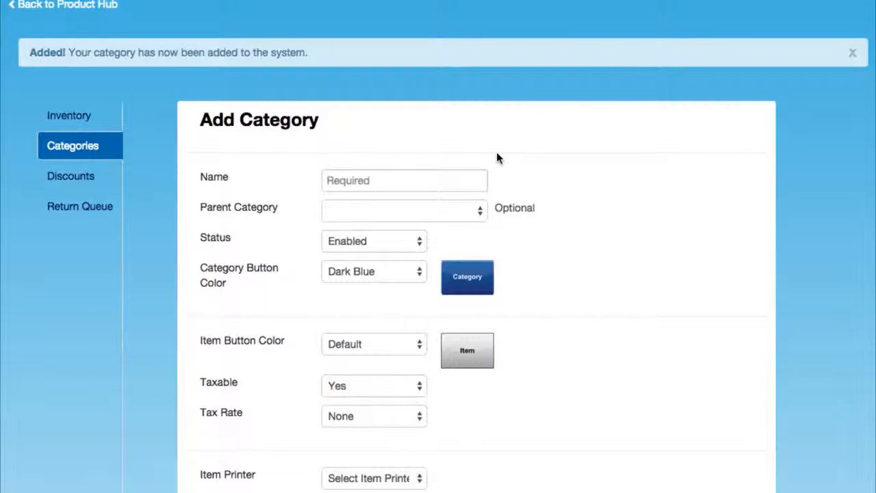
left_click(375, 180)
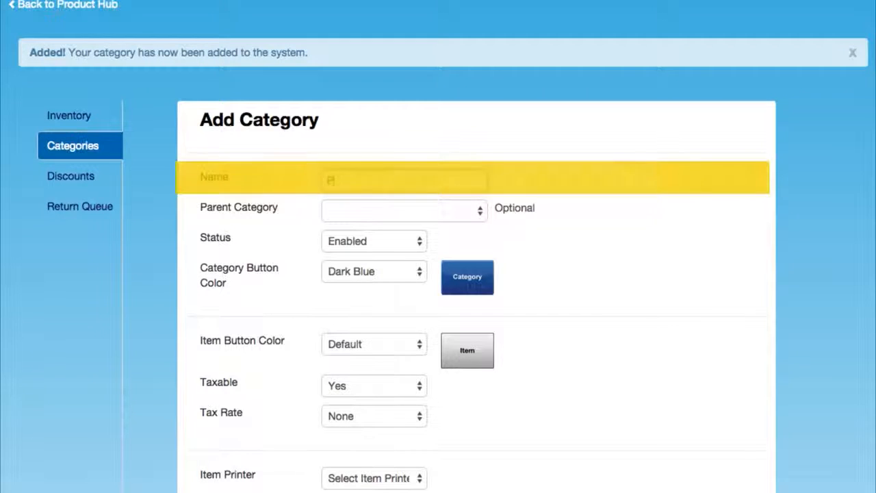
type("Pies")
left_click(376, 217)
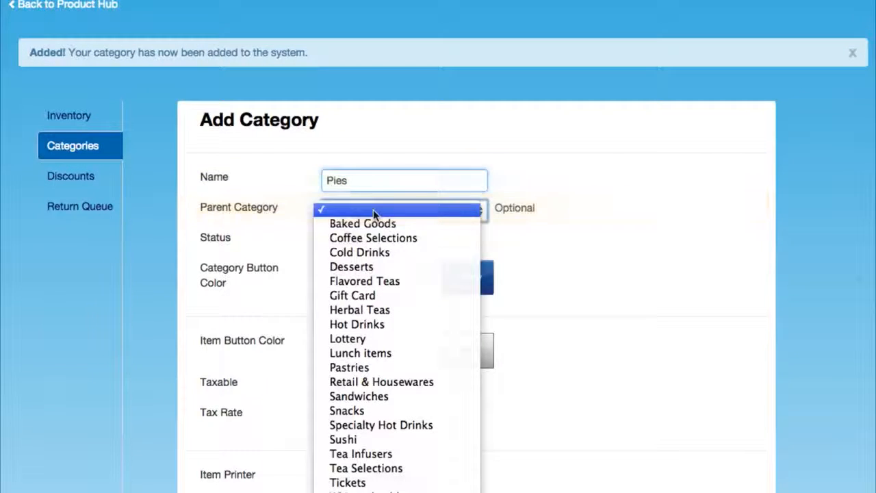
left_click(358, 273)
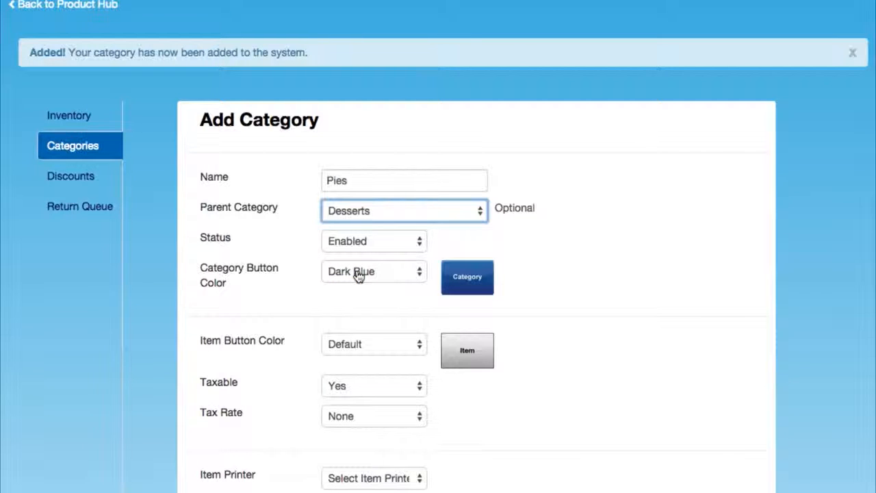
Set the item printer for Pies to Kitchen and add the category
scroll(360, 274, "down", 4)
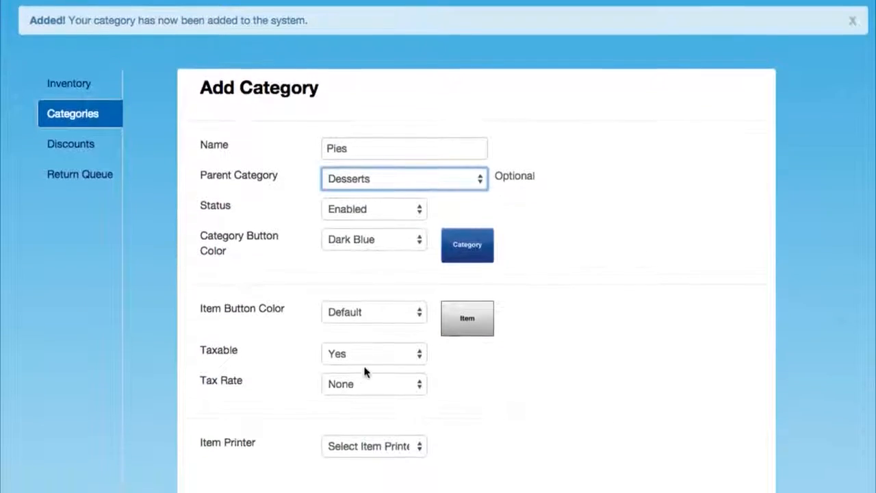
left_click(358, 373)
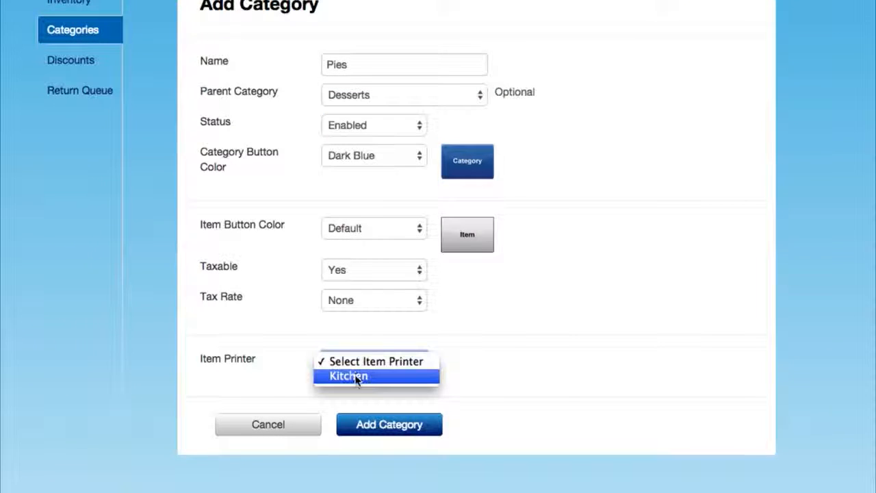
left_click(356, 375)
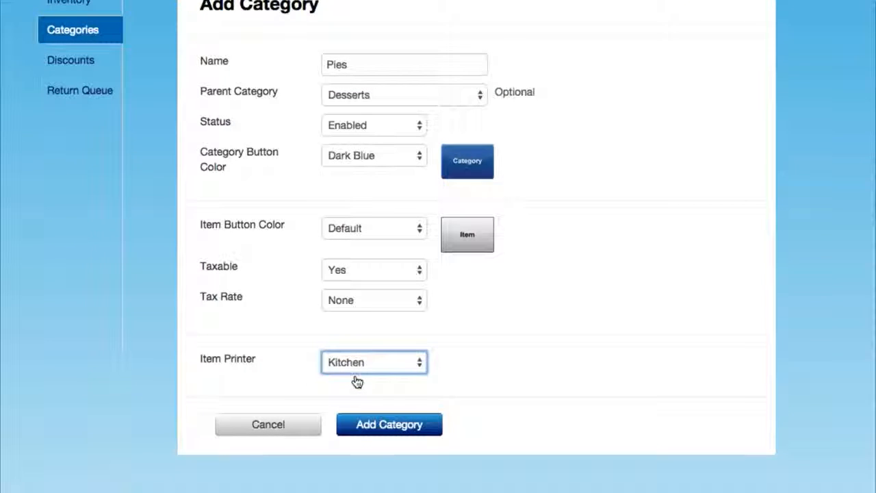
left_click(381, 425)
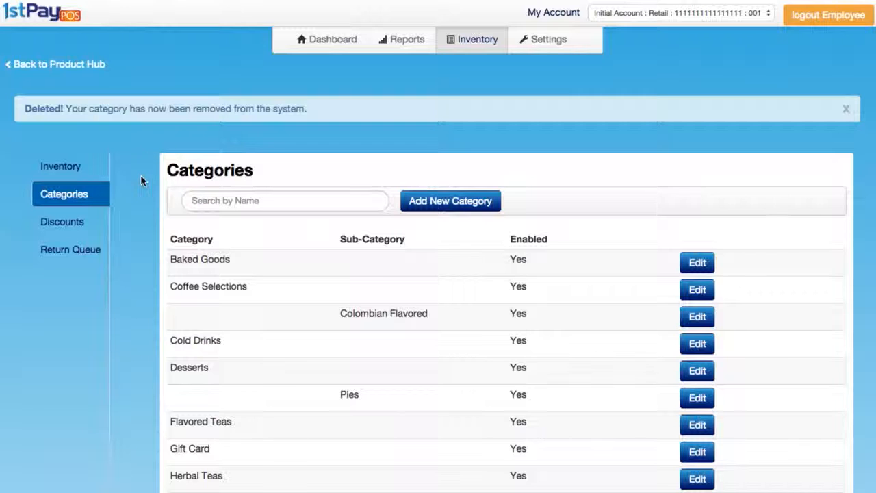
Open the inventory item list and view the blank new-item form and the $ 60 Gift Card's edit form
left_click(53, 172)
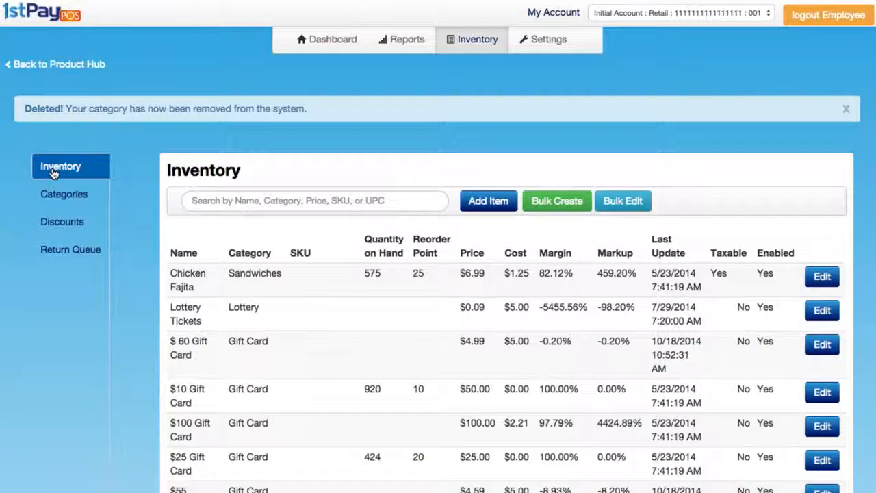
scroll(53, 171, "down", 3)
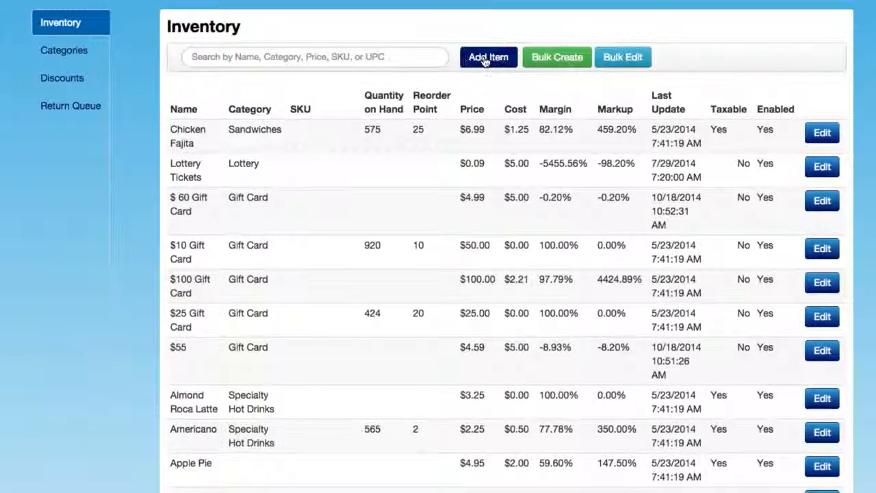
left_click(486, 59)
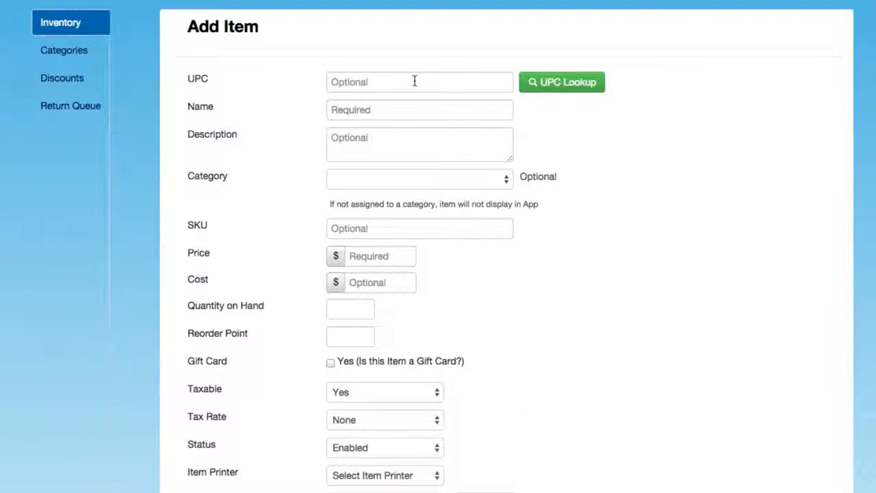
left_click(57, 25)
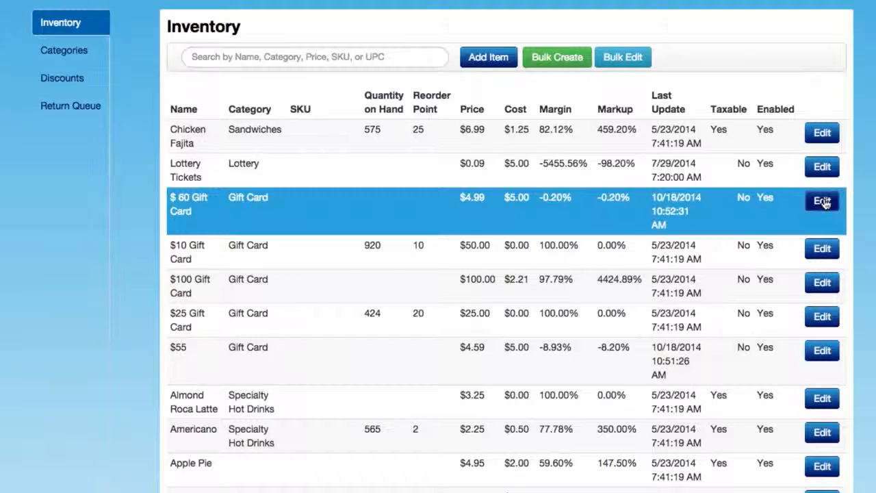
left_click(822, 202)
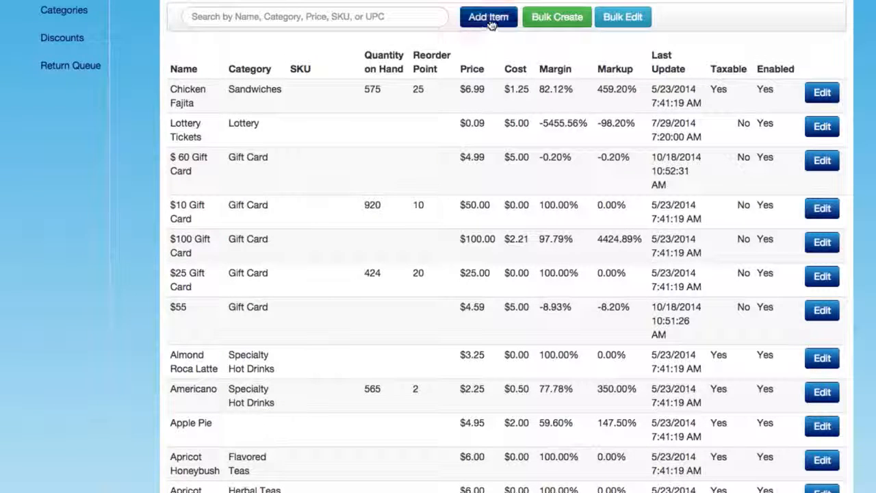
Start a new inventory item named Boston Crème Pie with the description "Boston Crème Pie from ABC Bakery"
left_click(491, 19)
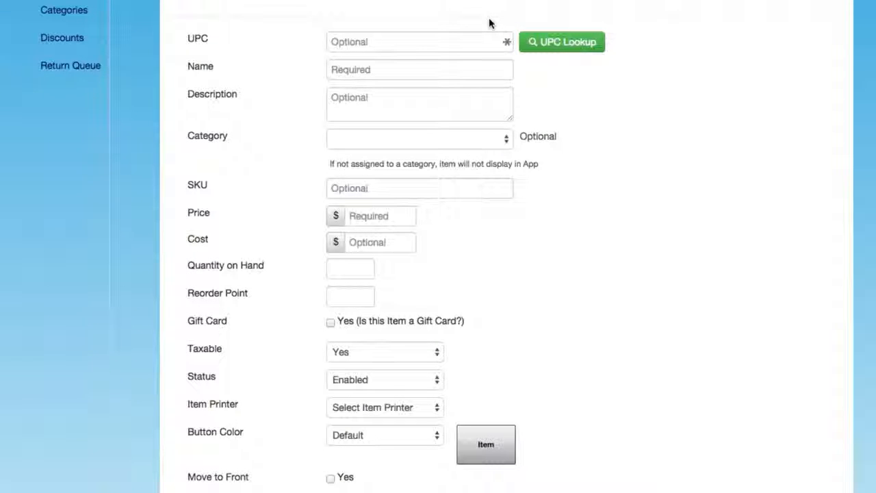
left_click(347, 69)
type("Boston Crème Pie")
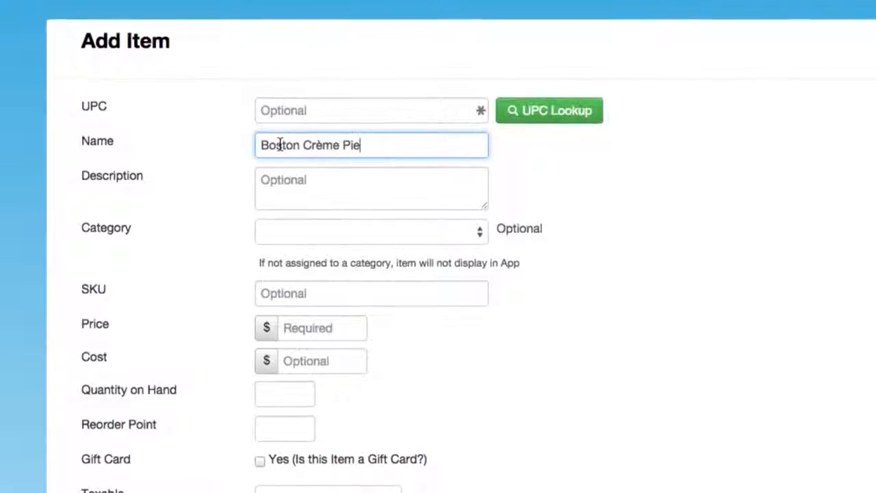
key("Tab")
type("Boston Crème Pie")
type("f")
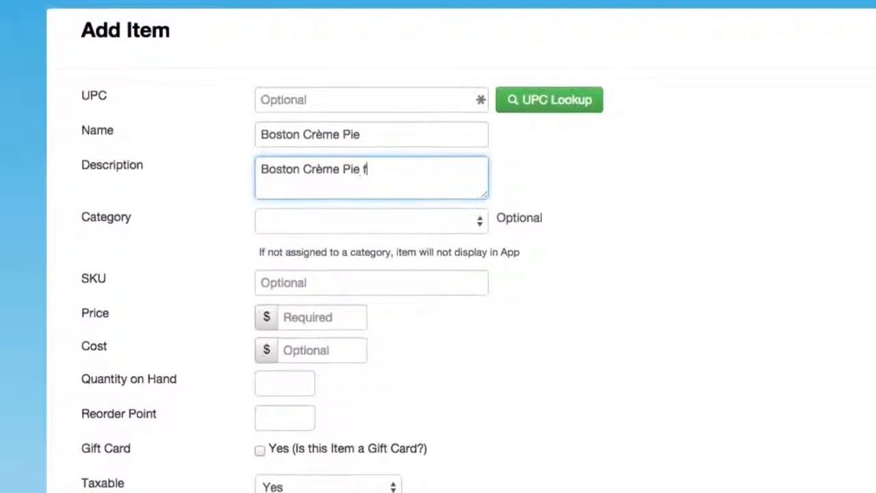
type("rom ABC Bakery")
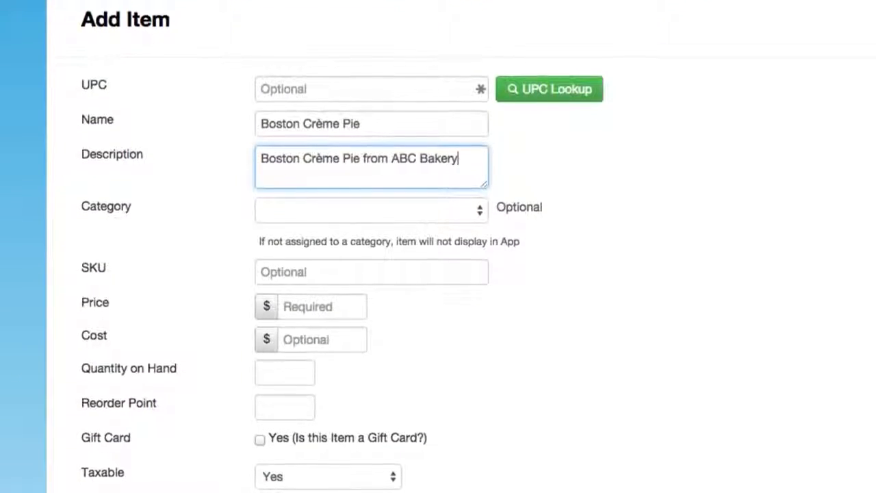
Assign the Boston Crème Pie item to the Desserts category and set its price to $4.99
left_click(324, 206)
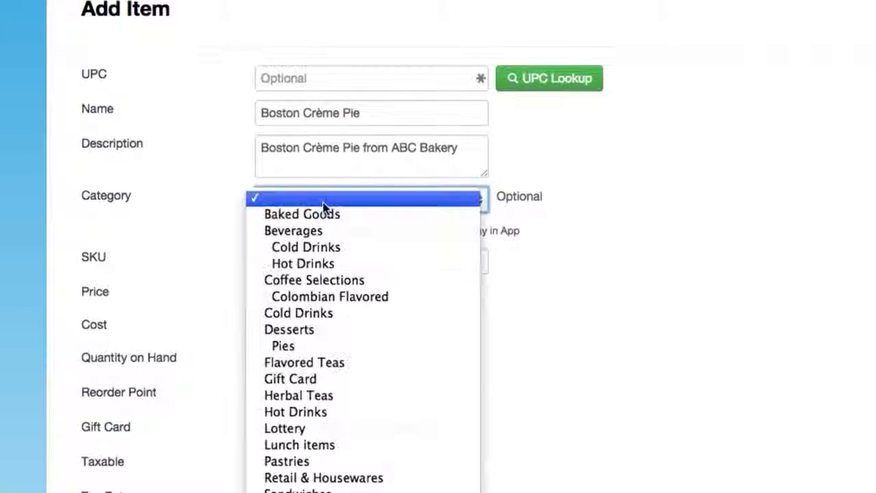
left_click(303, 330)
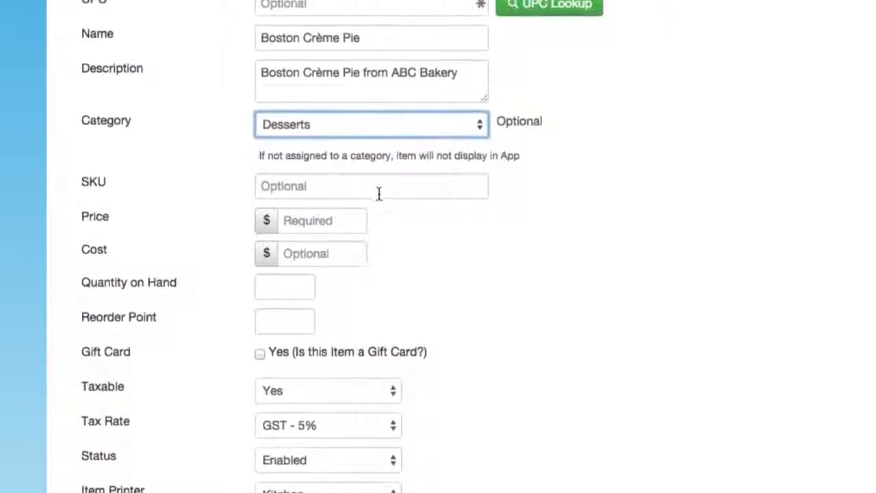
left_click(318, 220)
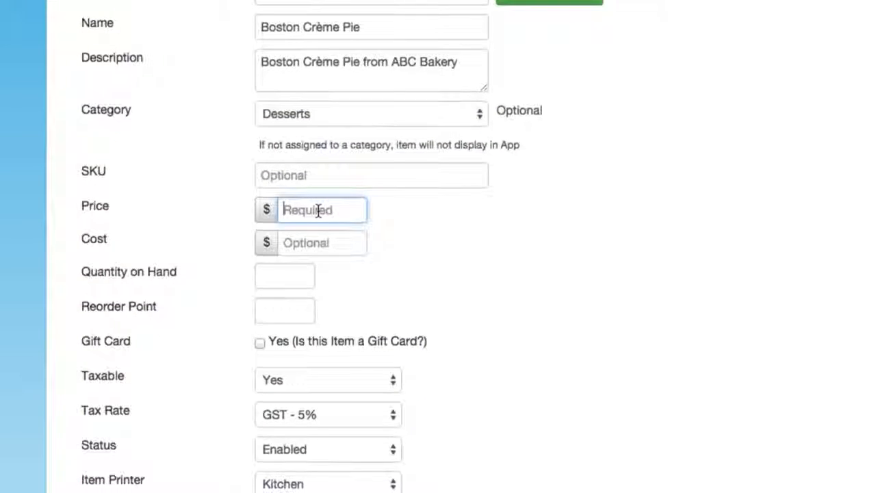
type("4.99")
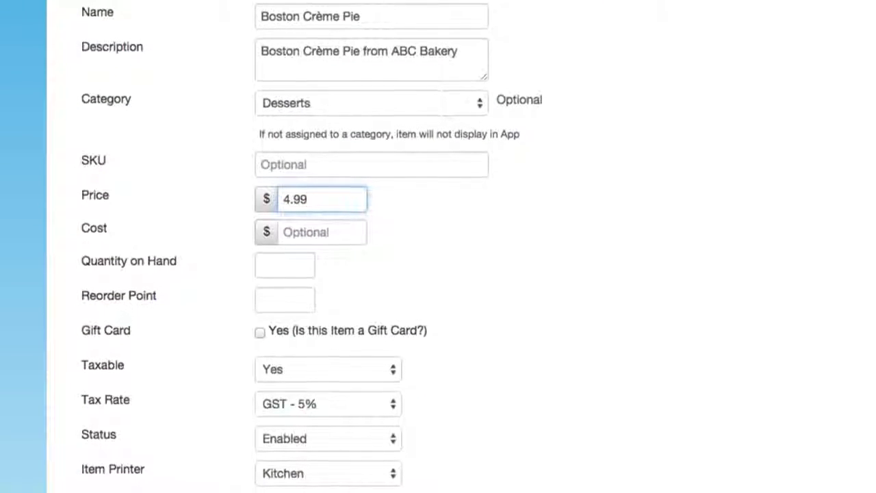
Set the Boston Crème Pie item's cost to $2.15
key("Tab")
type("2")
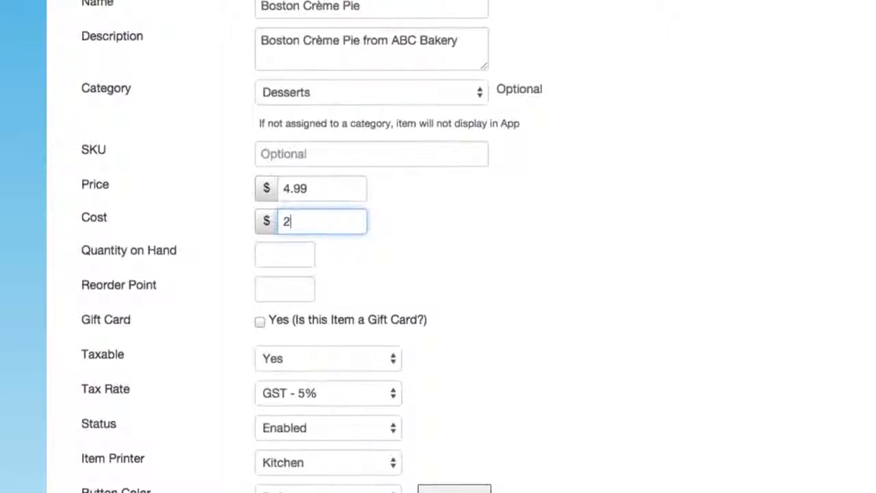
type(".15")
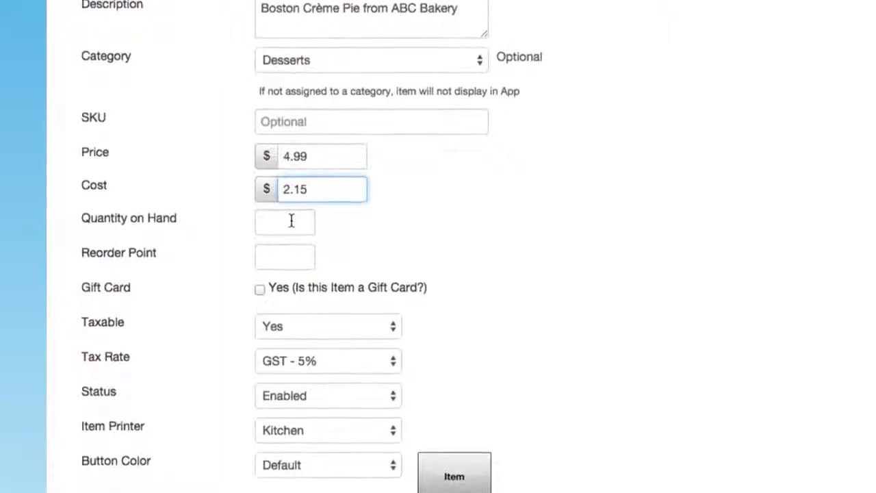
Set the Boston Crème Pie's quantity on hand to 45 and its reorder point to 15
left_click(291, 220)
type("4")
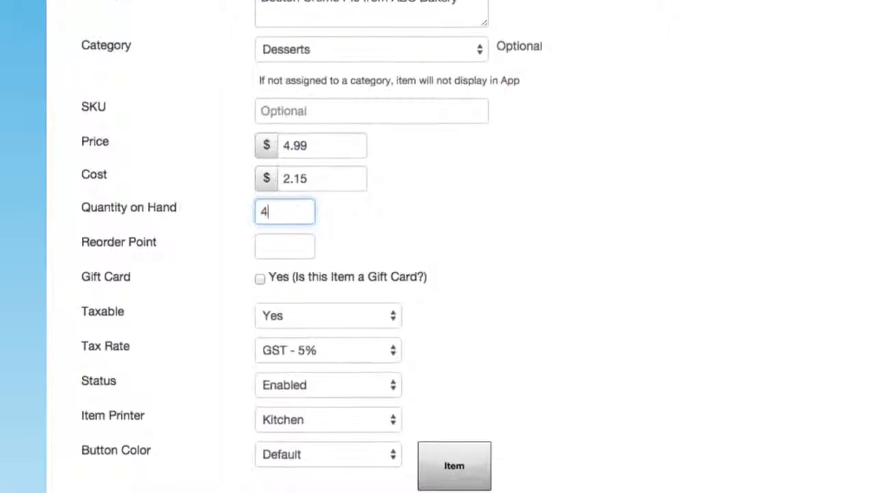
type("5")
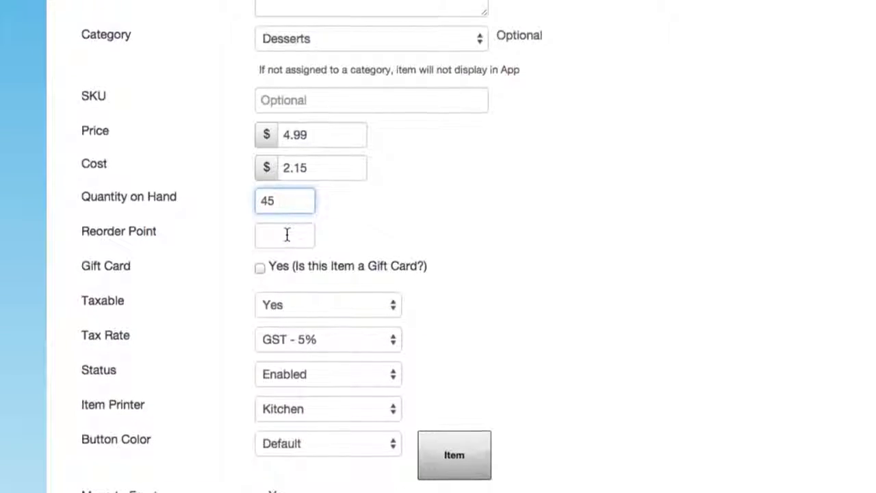
left_click(288, 235)
type("15")
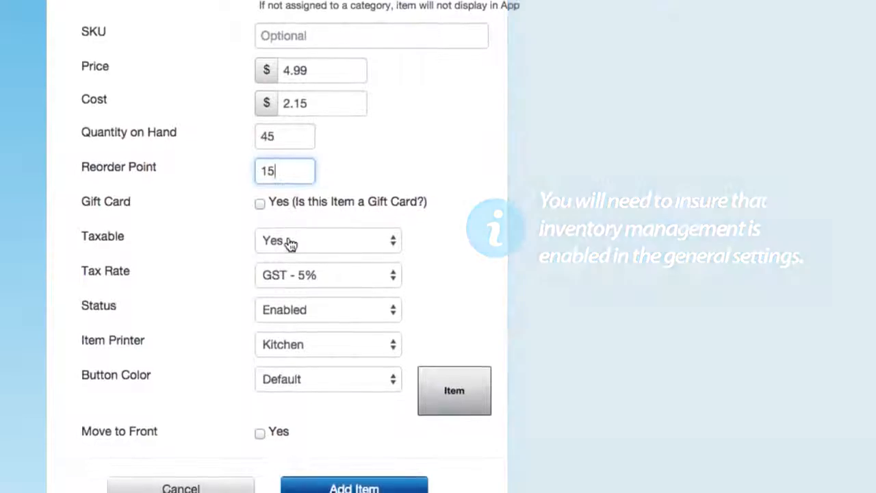
Make the Boston Crème Pie taxable with the GST - 5% tax rate
left_click(289, 246)
left_click(290, 236)
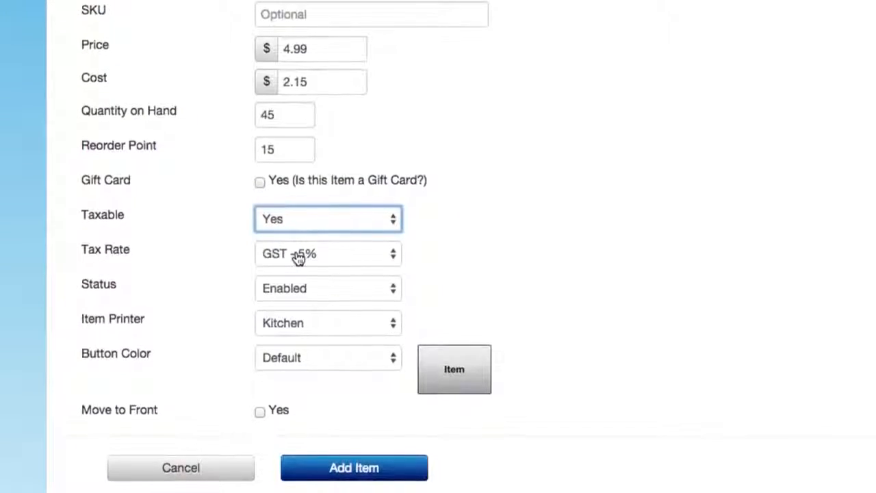
left_click(301, 258)
left_click(372, 248)
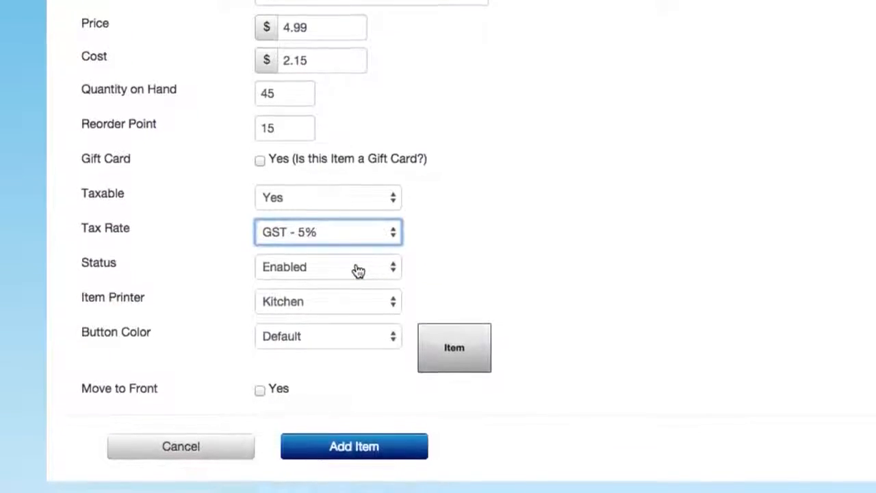
Choose Enabled as the status and Kitchen as the item printer, and add the Boston Crème Pie item
left_click(358, 272)
left_click(356, 262)
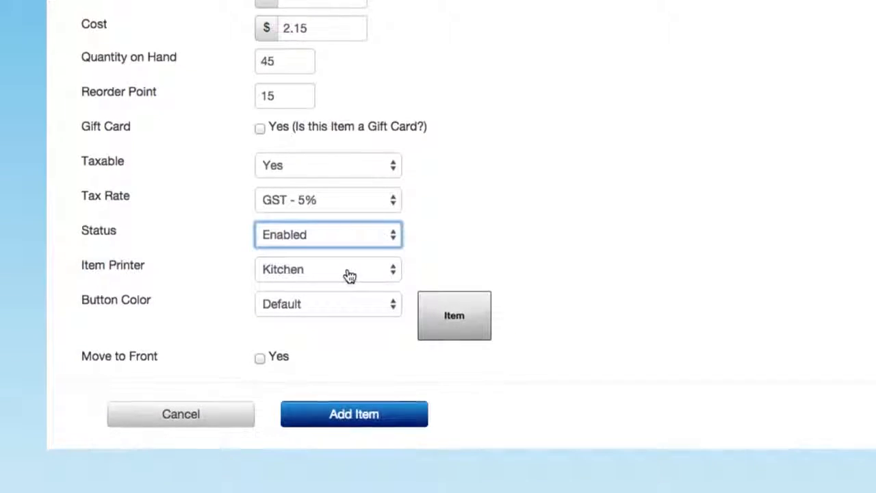
left_click(349, 269)
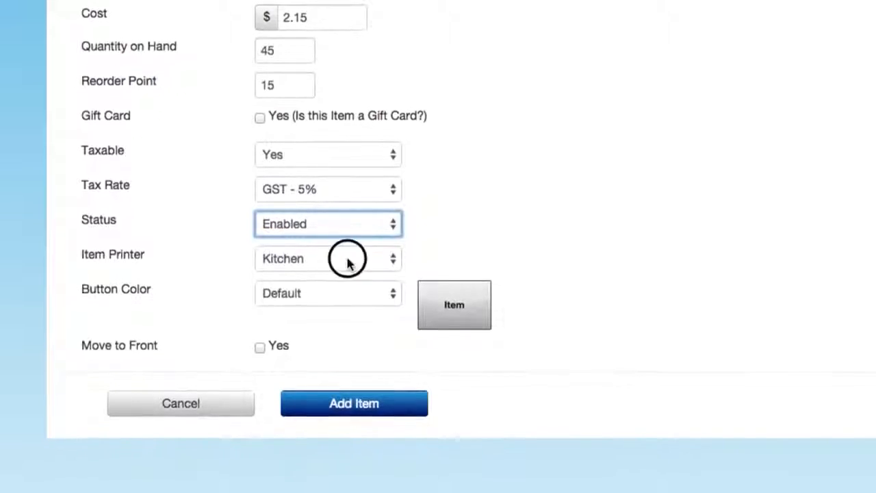
left_click(347, 254)
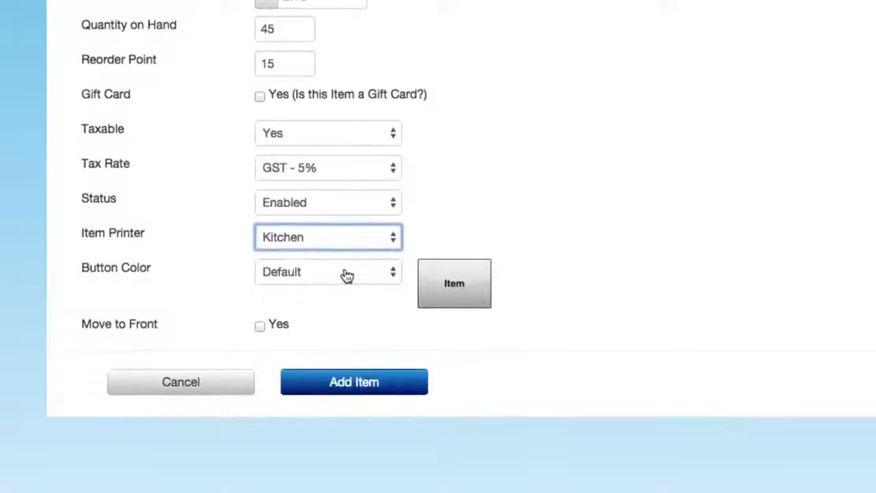
left_click(353, 381)
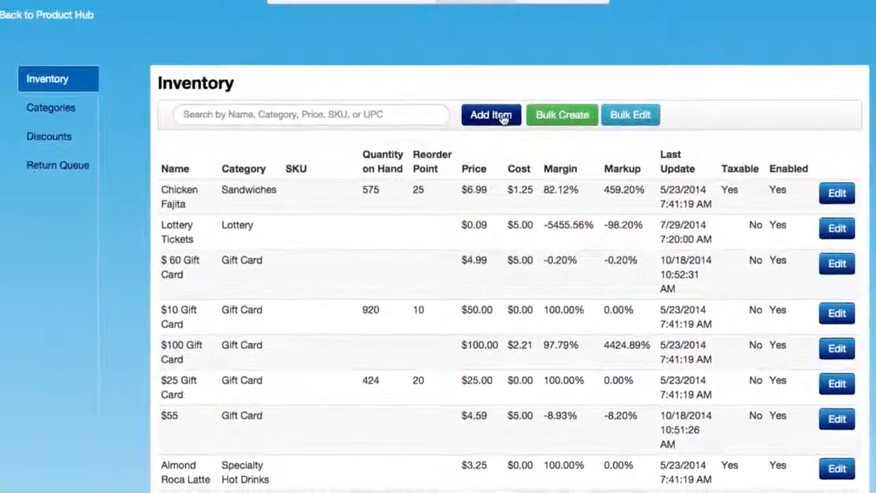
Start a new inventory item named Chocolate Chip Cheesecake with the description "Chocolate Chip Cheesecake from Charlie's Cheesecakes"
left_click(504, 110)
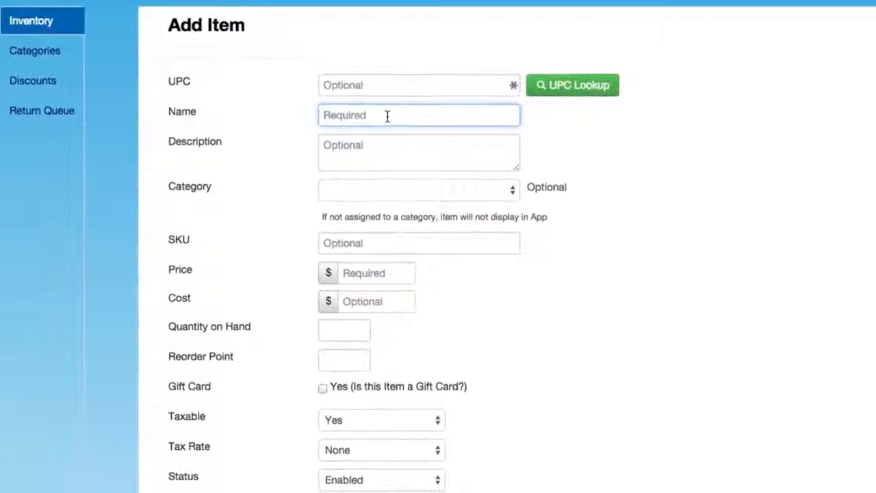
type("Choco")
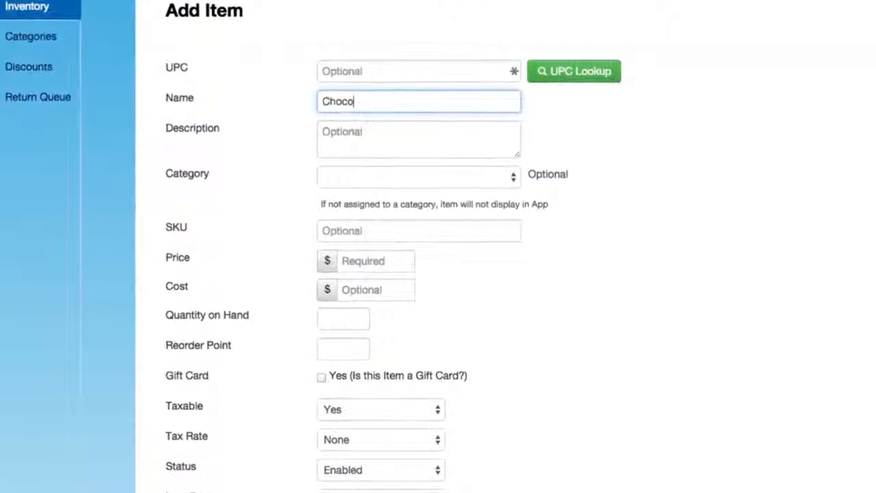
type("late Chip Ch")
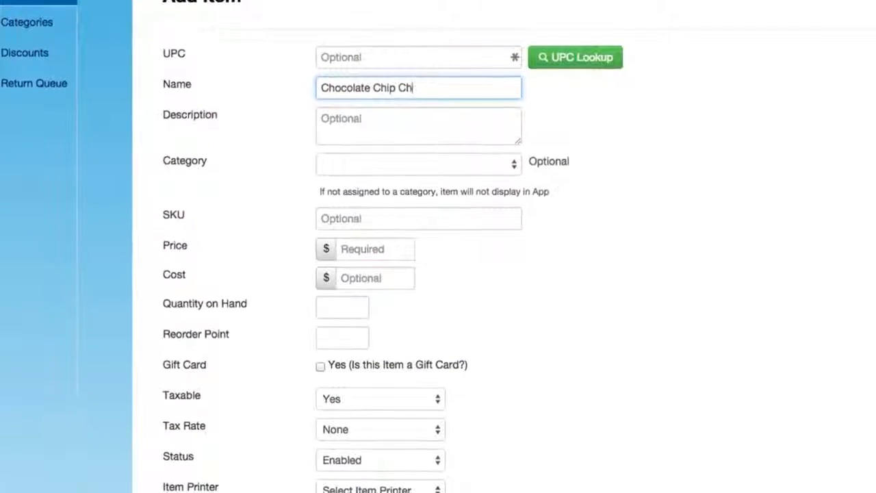
type("eesecake")
key("Tab")
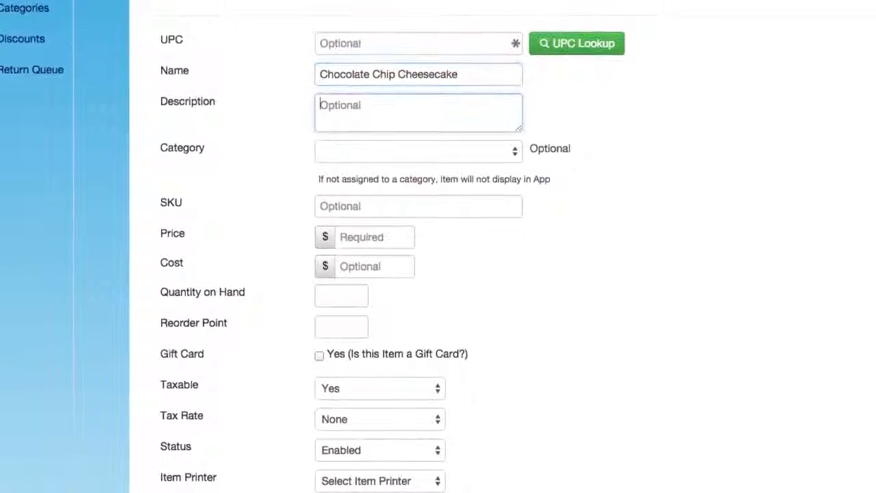
type("Chocolate Chip Cheesecake from Charlie's Cheesecakes")
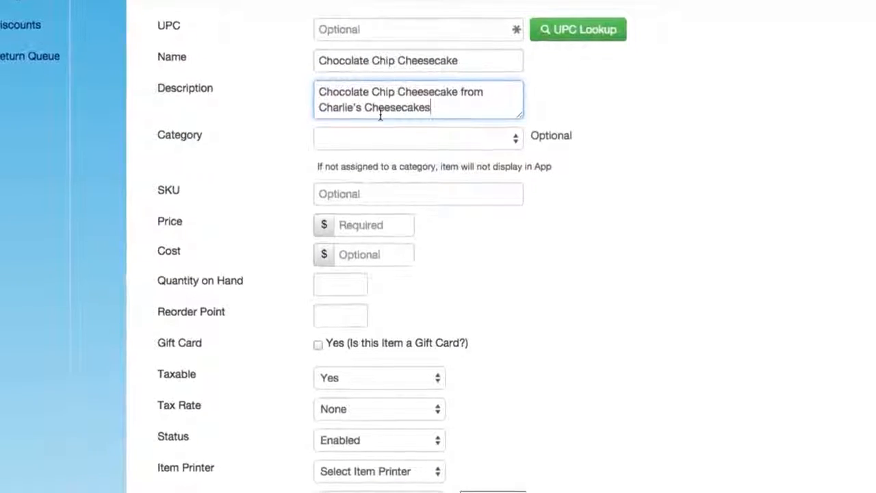
Assign the Chocolate Chip Cheesecake to the Desserts category, with a price of $5.50 and a cost of $3.25
left_click(375, 137)
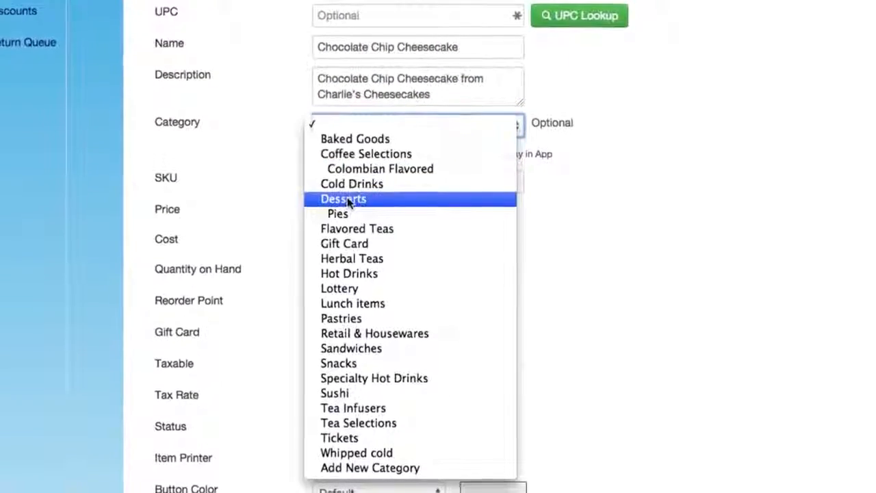
left_click(347, 200)
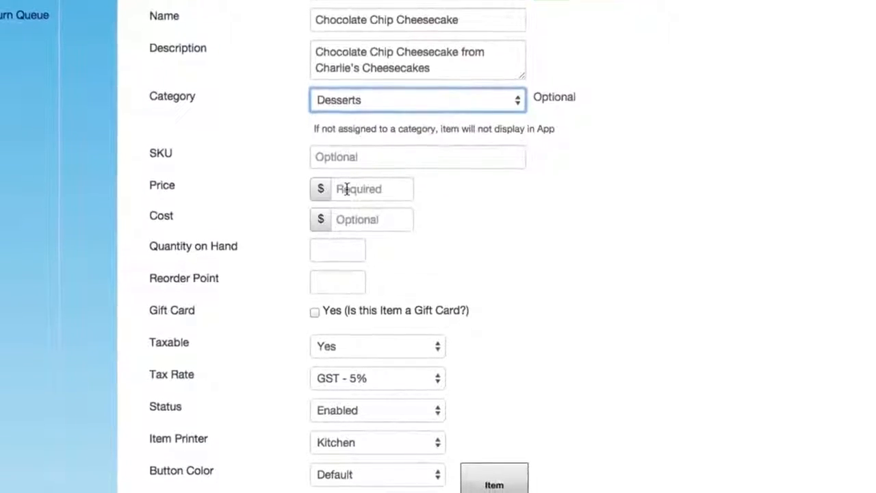
left_click(347, 189)
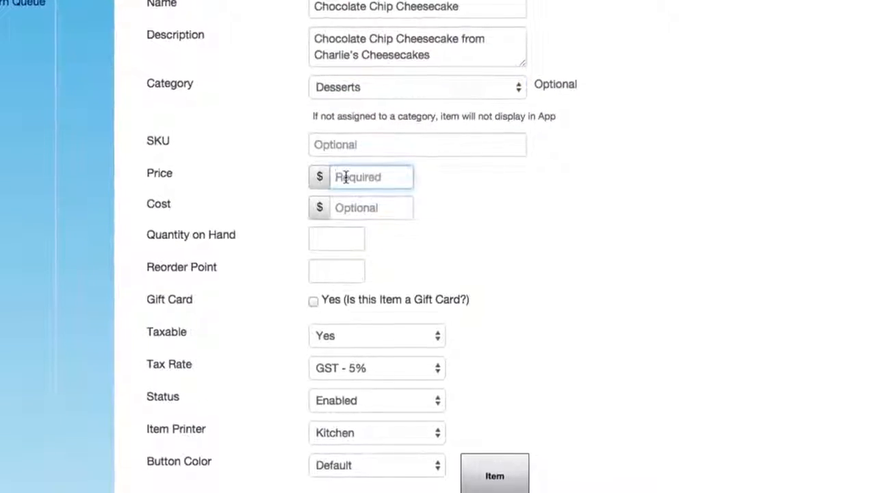
type("5.50")
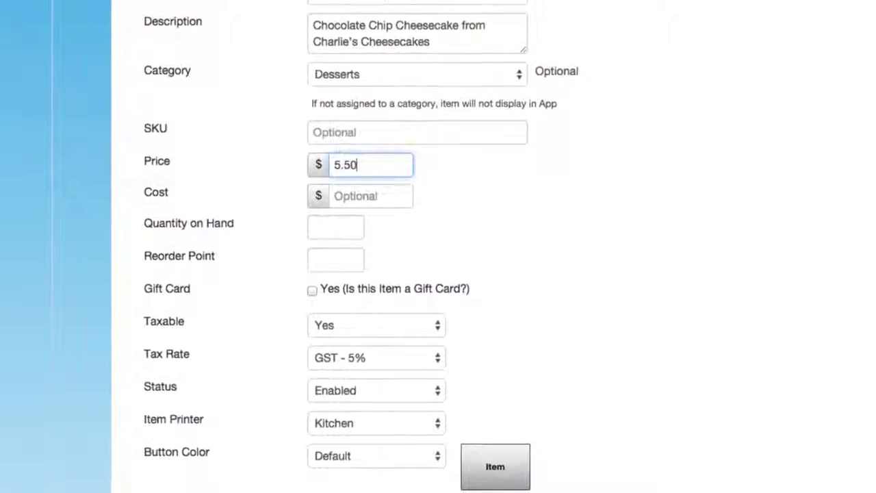
key("Tab")
type("3")
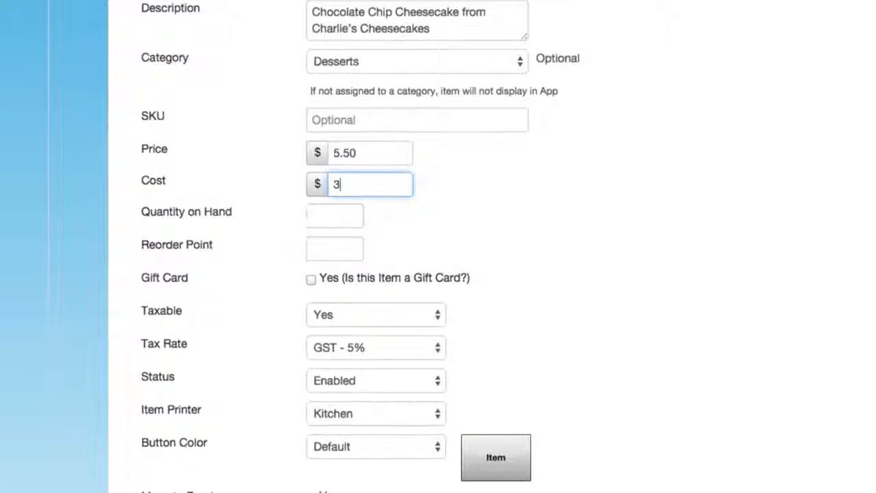
type(".25")
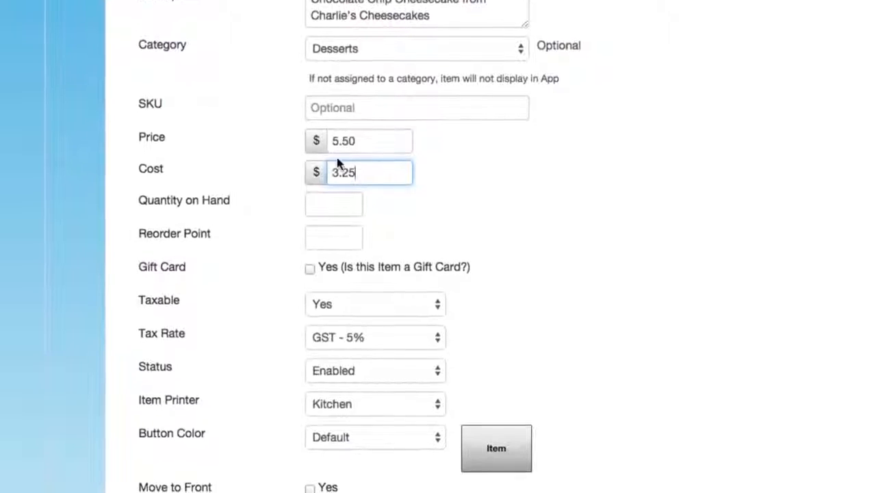
Set the cheesecake's quantity on hand to 30 and reorder point to 10, and add the item
left_click(324, 200)
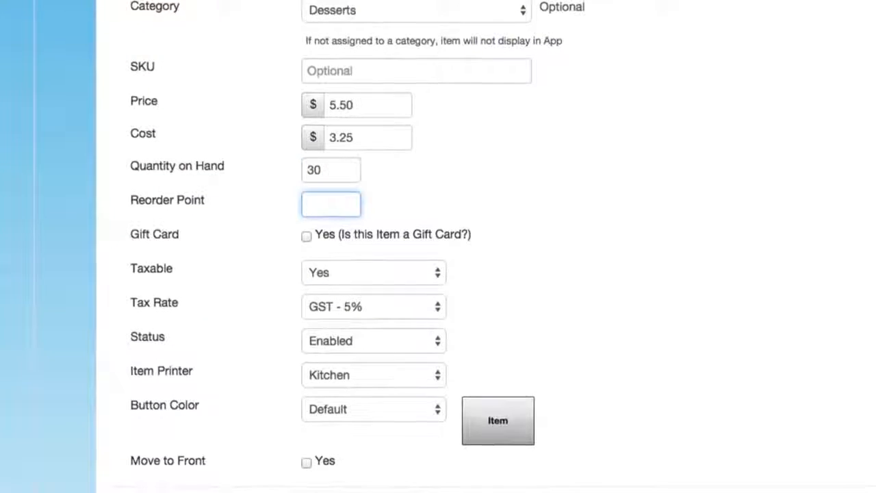
type("10")
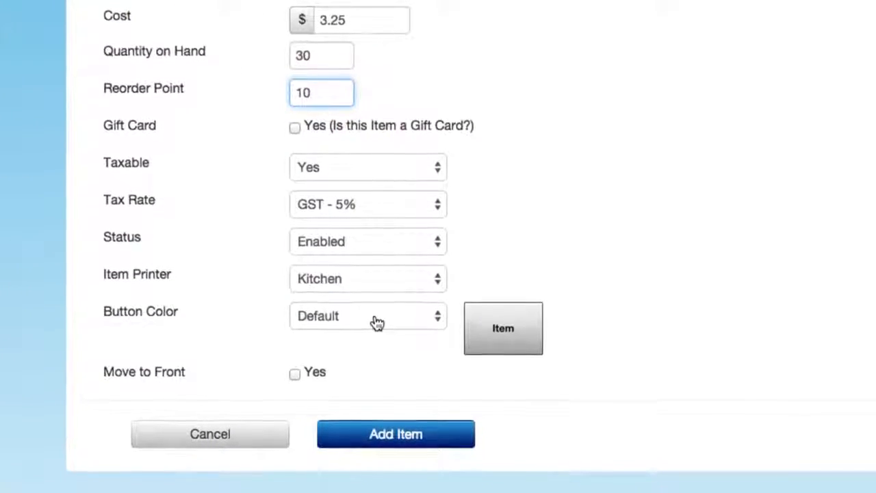
left_click(384, 432)
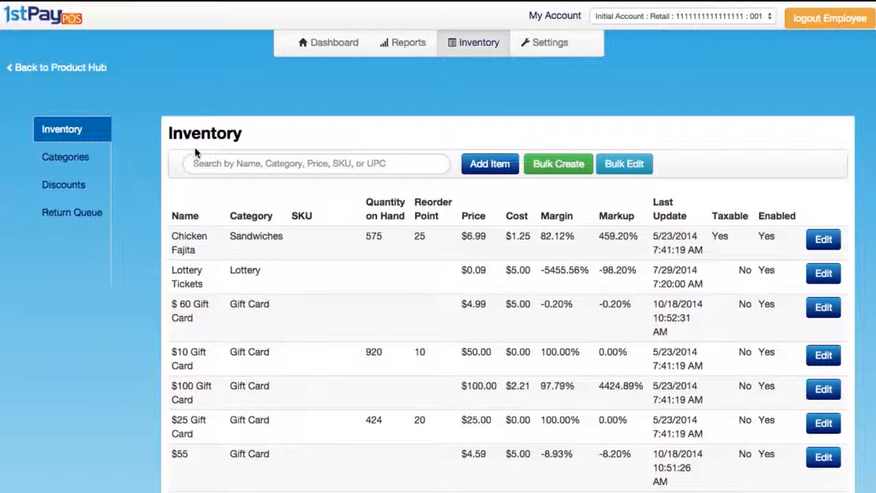
Open the bulk creation dialog for inventory items
left_click(560, 165)
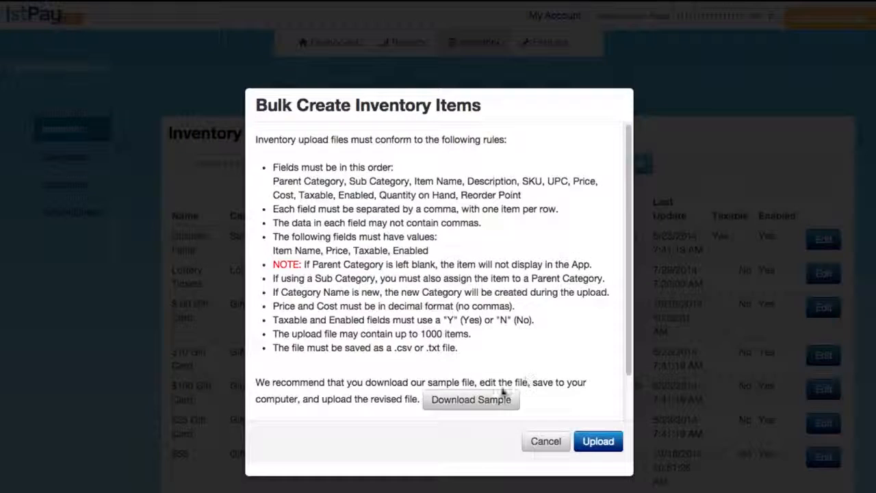